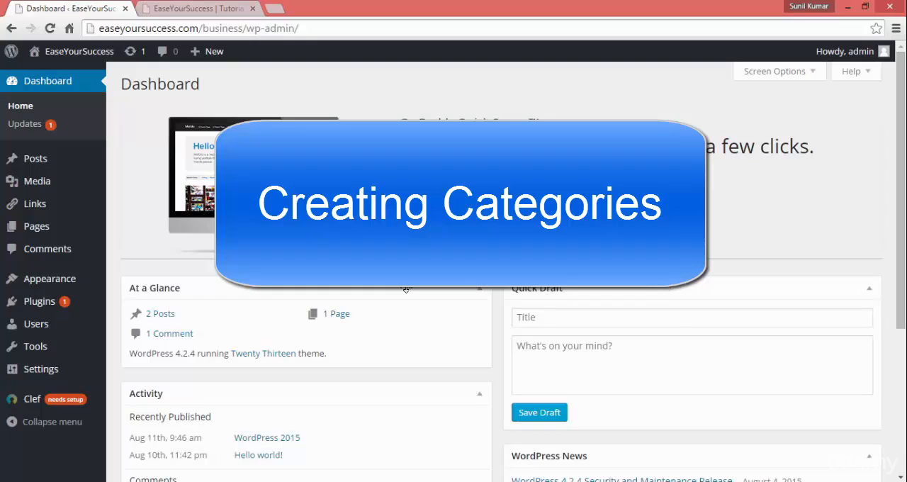
Step: Open the post categories page and enter Technlogy as the new category's name
{"action": "mouse_move", "coordinate": [53, 163]}
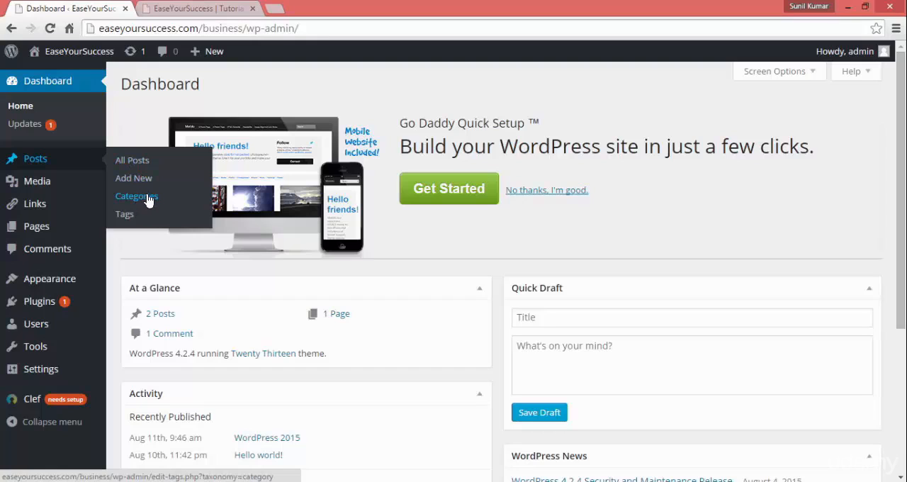
{"action": "left_click", "coordinate": [146, 198]}
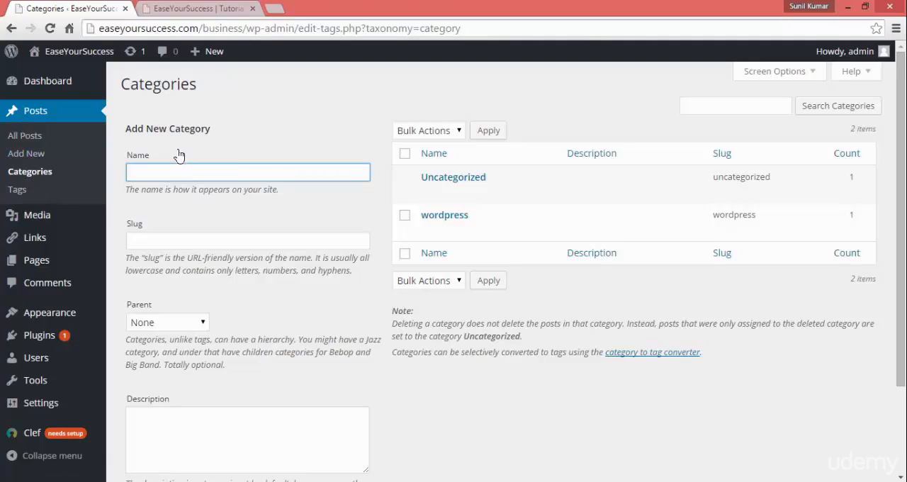
{"action": "triple_click", "coordinate": [139, 128]}
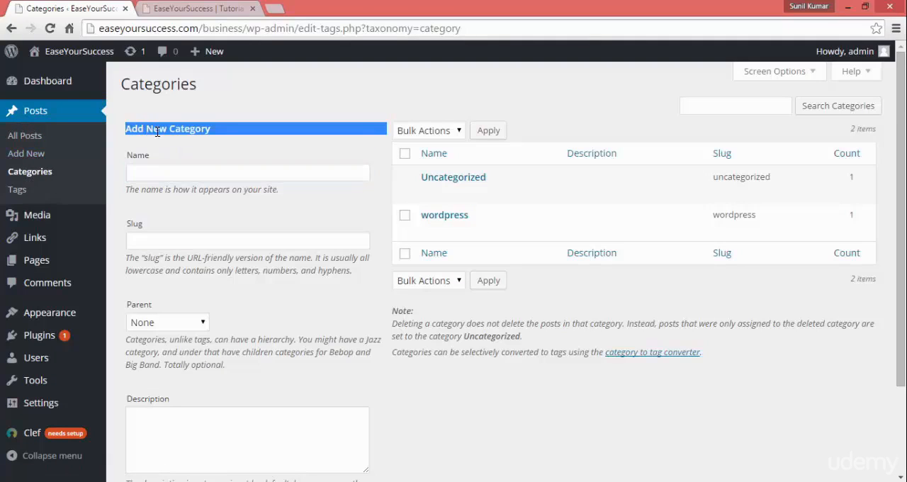
{"action": "left_click", "coordinate": [182, 167]}
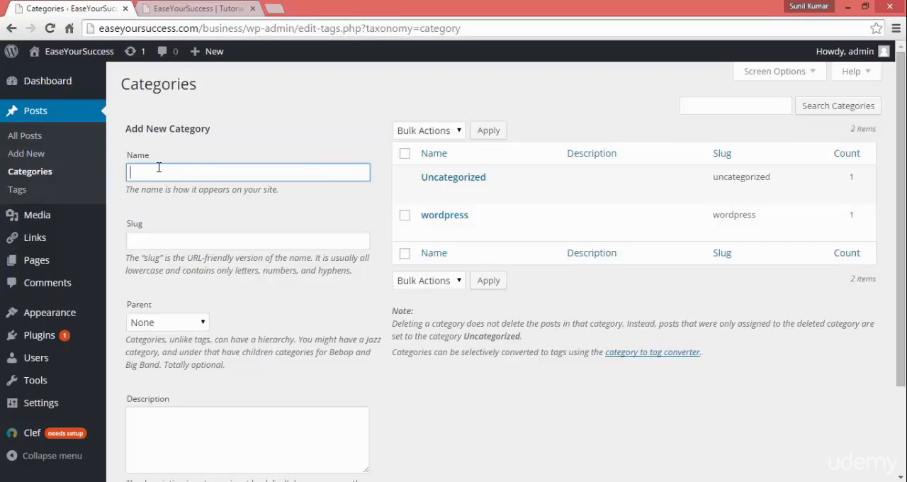
{"action": "type", "text": "Technology"}
Step: Set the new category's slug to techology and keep its parent as None
{"action": "left_click", "coordinate": [161, 237]}
{"action": "type", "text": "tech"}
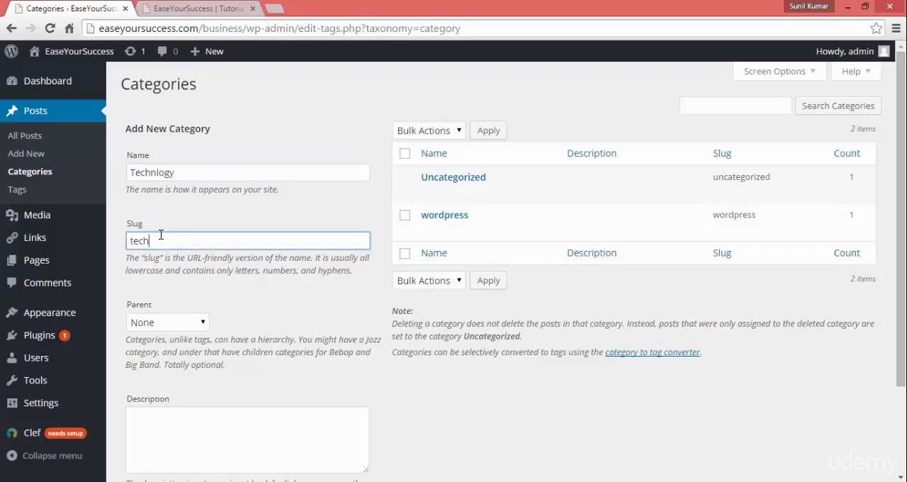
{"action": "type", "text": "ology"}
{"action": "key", "text": "Tab"}
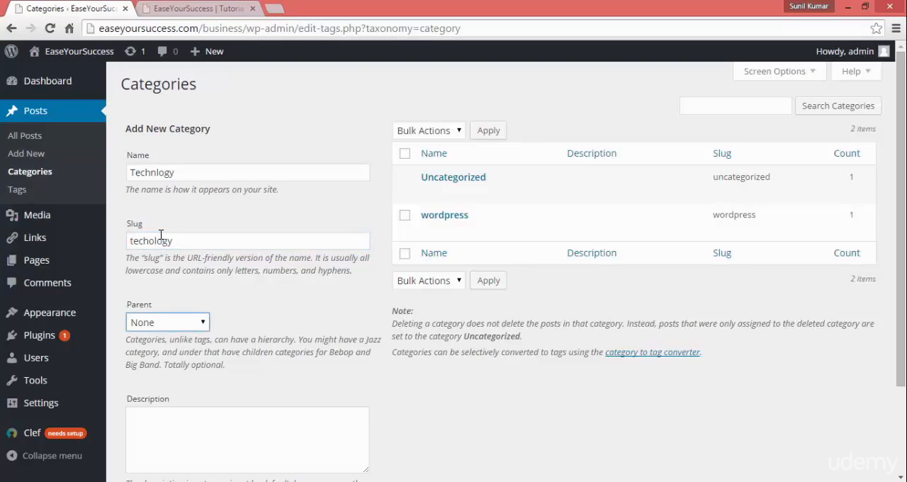
{"action": "left_click", "coordinate": [170, 327]}
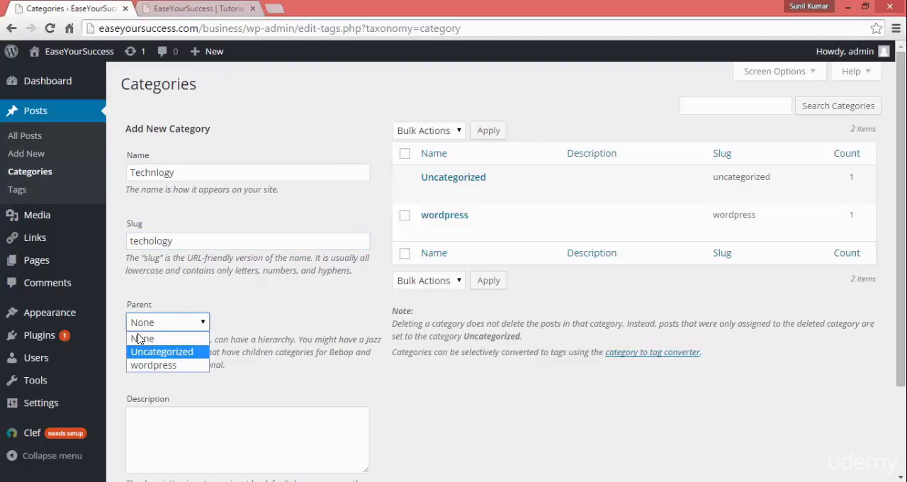
{"action": "left_click", "coordinate": [263, 314]}
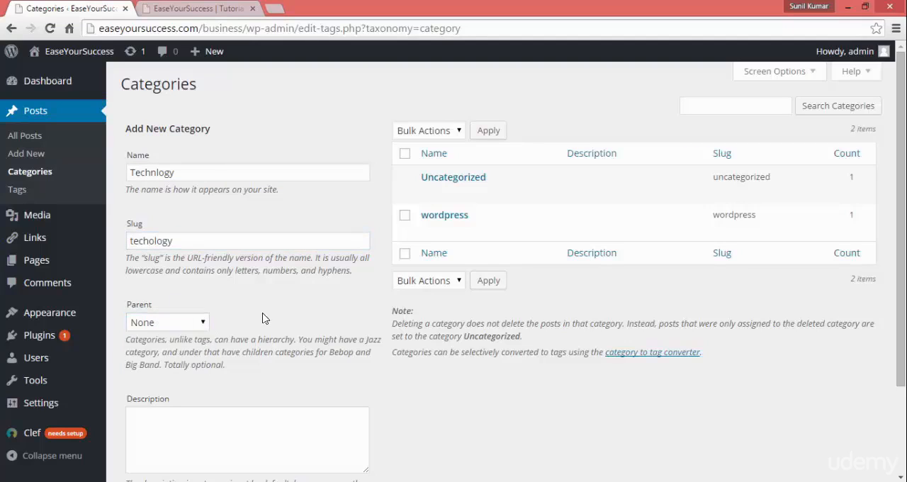
Step: Enter Technlogy as the description and add the new category
{"action": "left_click", "coordinate": [214, 429]}
{"action": "type", "text": "Technlogy"}
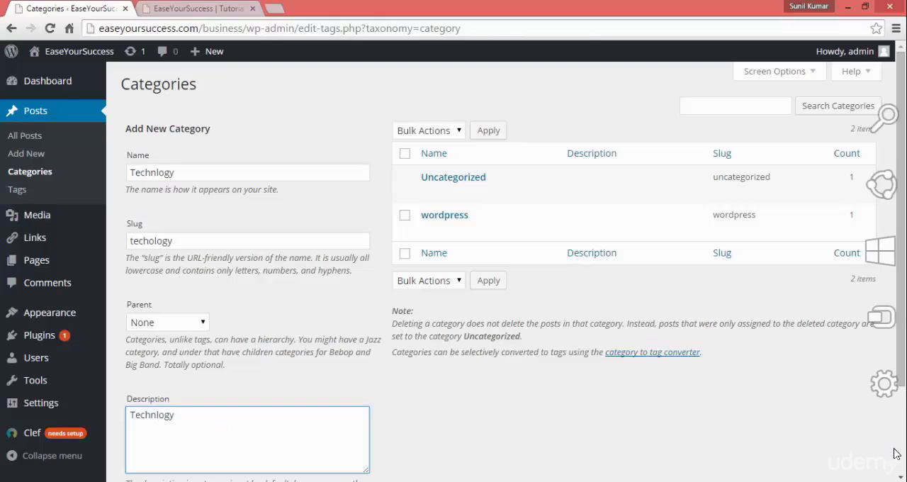
{"action": "scroll", "coordinate": [474, 389], "scroll_direction": "down", "scroll_amount": 3}
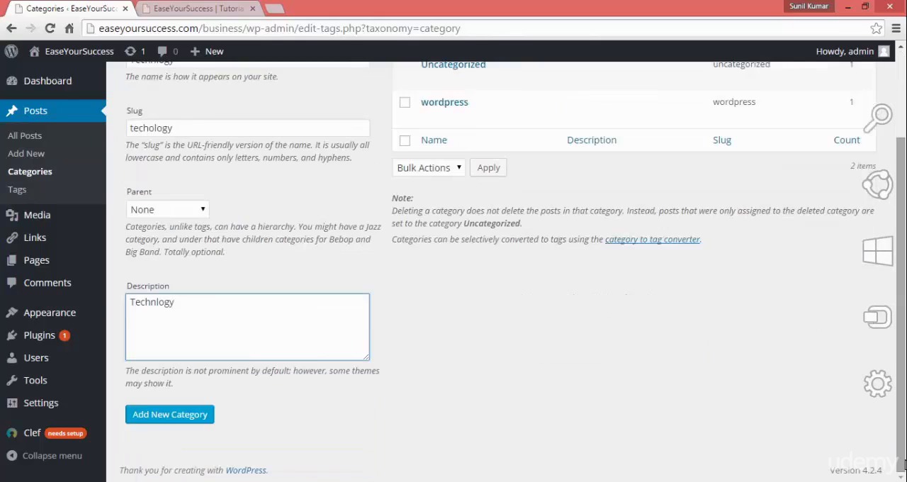
{"action": "left_click", "coordinate": [160, 417]}
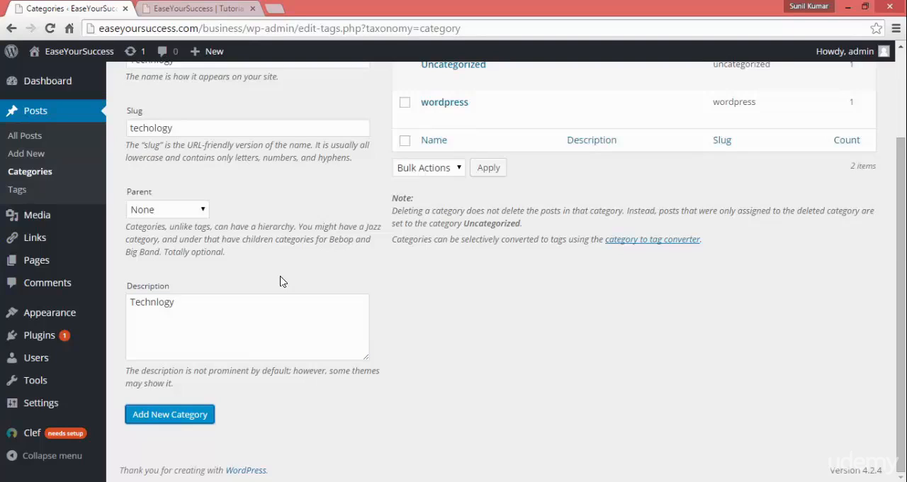
{"action": "left_click", "coordinate": [170, 415]}
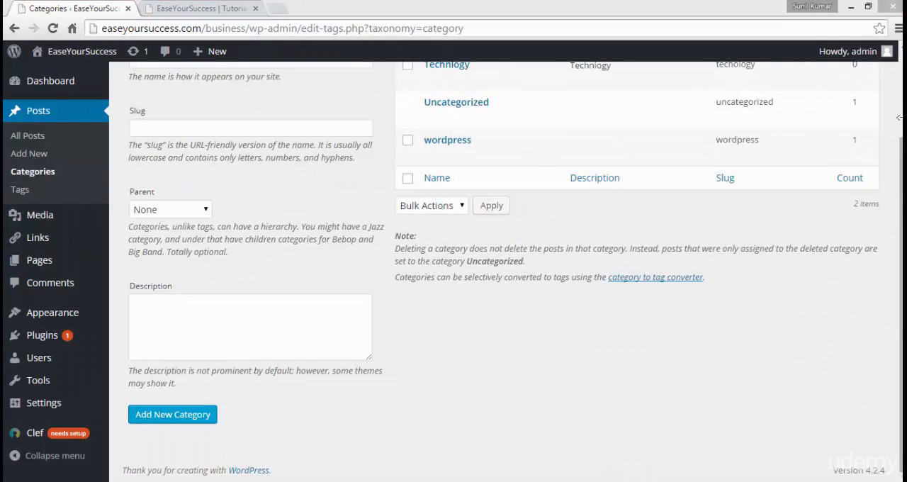
{"action": "left_click", "coordinate": [900, 113]}
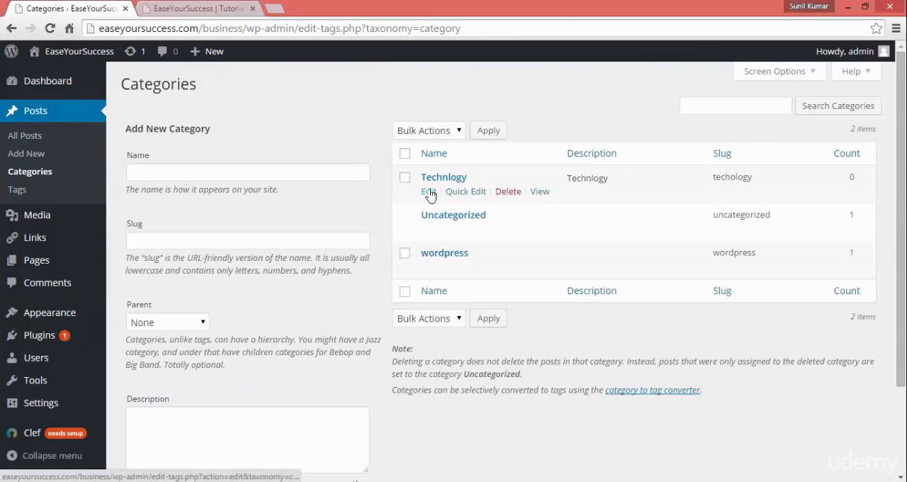
Step: Enter Java as both the name and the slug of another new category
{"action": "left_click", "coordinate": [178, 177]}
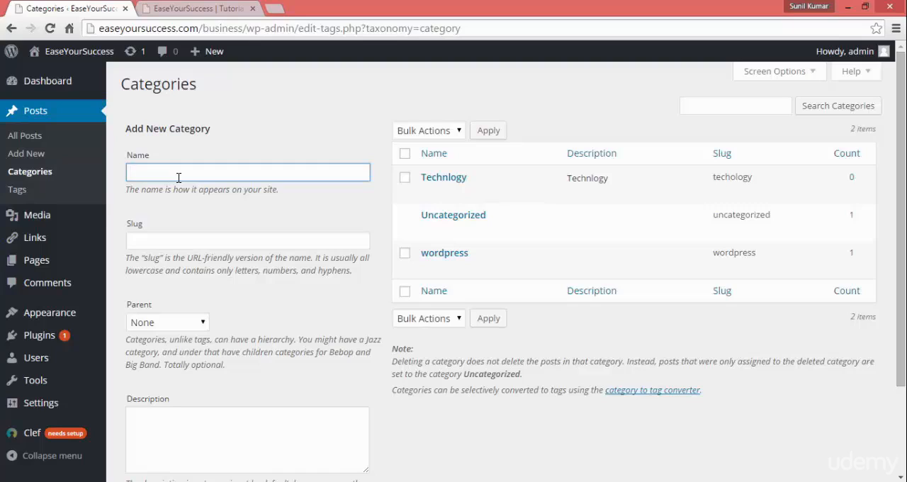
{"action": "type", "text": "Java"}
{"action": "key", "text": "BackSpace"}
{"action": "key", "text": "BackSpace"}
{"action": "type", "text": "Java"}
{"action": "left_click", "coordinate": [161, 238]}
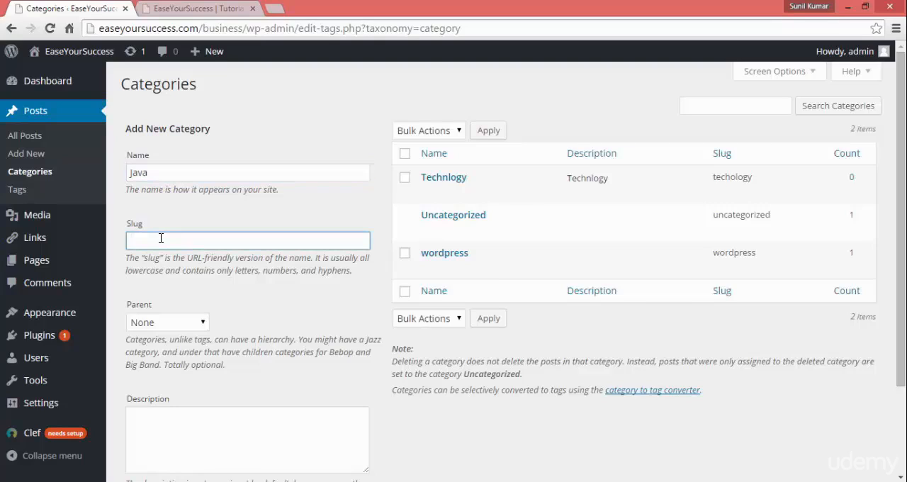
{"action": "type", "text": "Java"}
{"action": "key", "text": "Tab"}
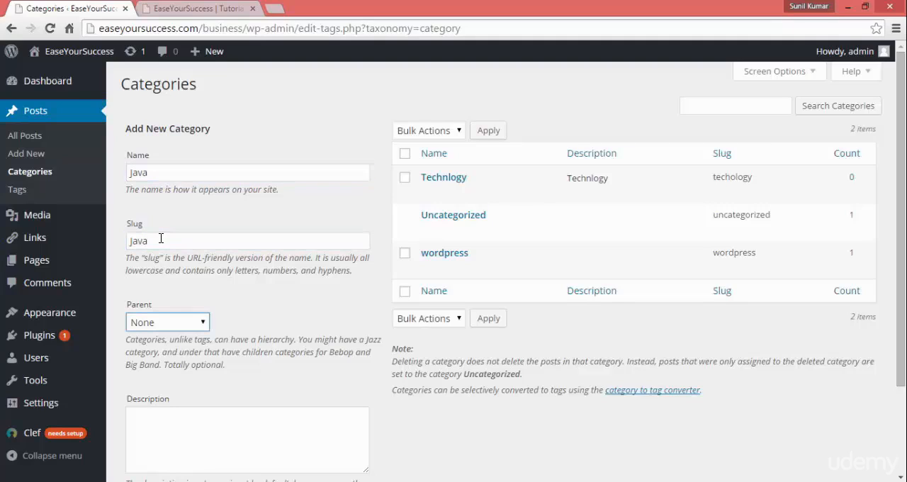
Step: Add the Java category under the parent Technlogy, with the description Java
{"action": "left_click", "coordinate": [198, 321]}
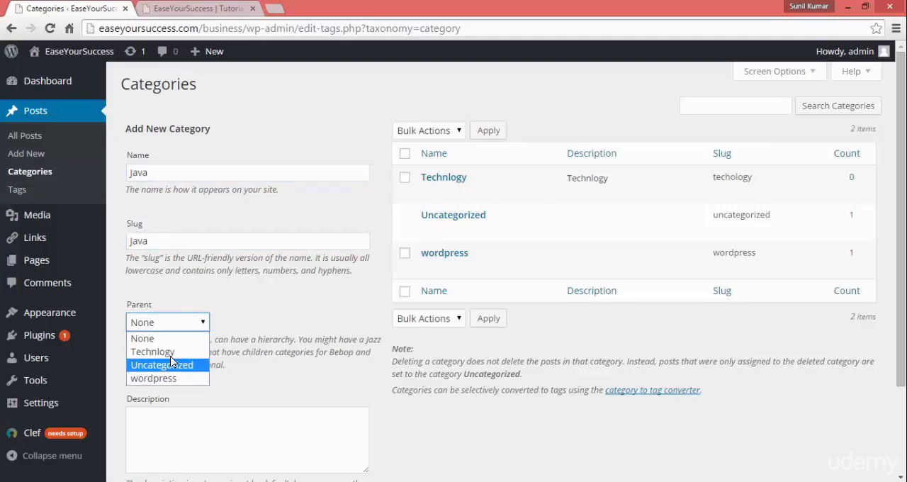
{"action": "left_click", "coordinate": [175, 353]}
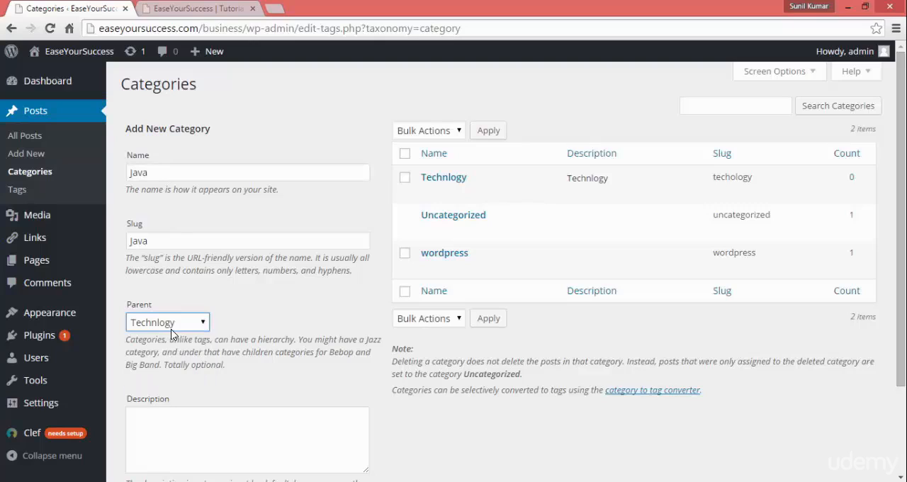
{"action": "left_click", "coordinate": [171, 429]}
{"action": "type", "text": "Java"}
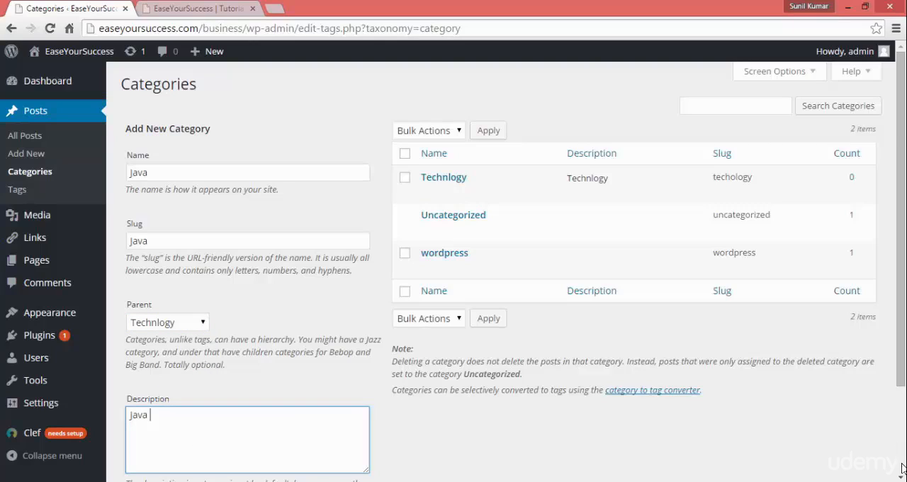
{"action": "scroll", "coordinate": [779, 425], "scroll_direction": "down", "scroll_amount": 3}
{"action": "double_click", "coordinate": [157, 132]}
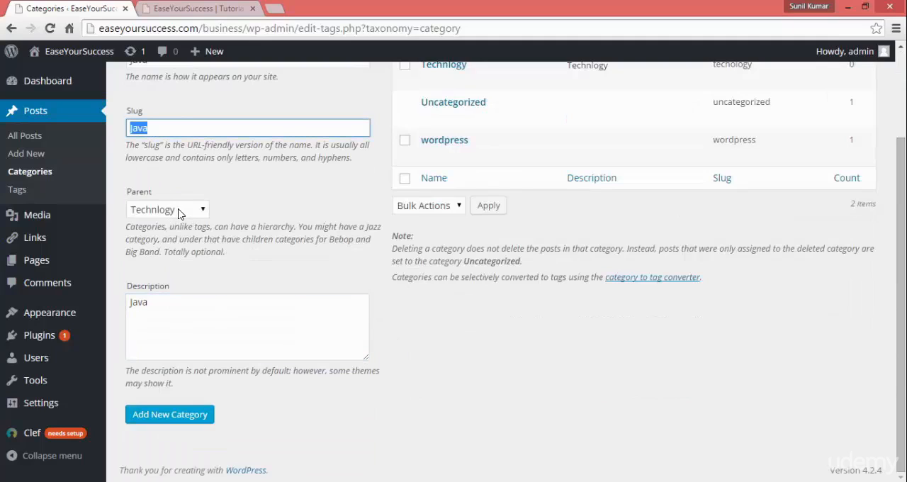
{"action": "left_click", "coordinate": [174, 417]}
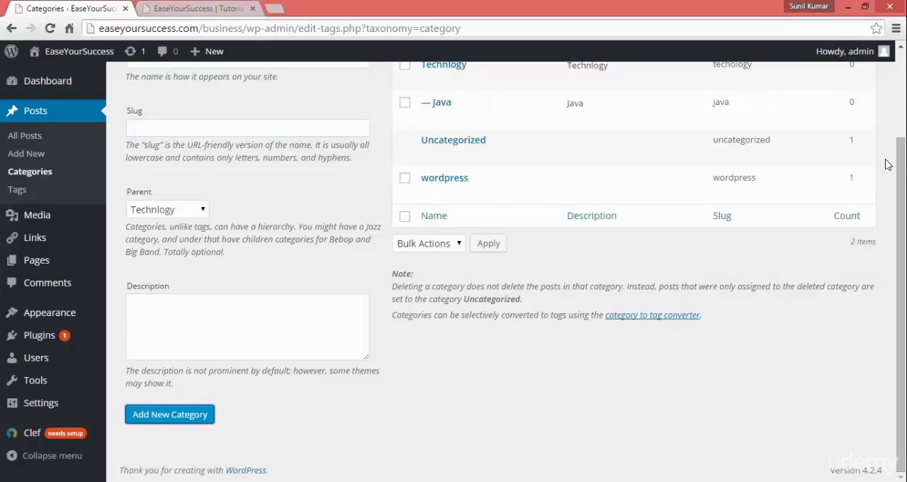
Step: View the quick edit fields of the Java category and close them without changes
{"action": "scroll", "coordinate": [900, 140], "scroll_direction": "up", "scroll_amount": 3}
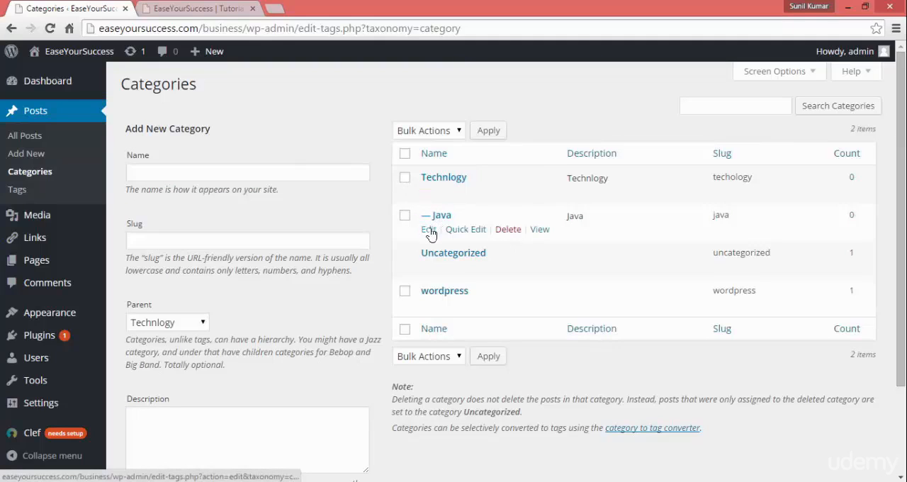
{"action": "left_click", "coordinate": [457, 229]}
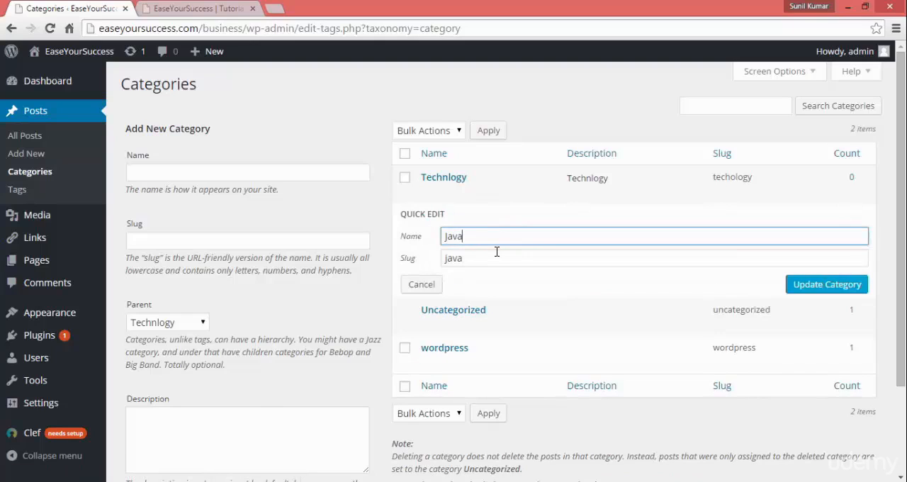
{"action": "left_click", "coordinate": [420, 284]}
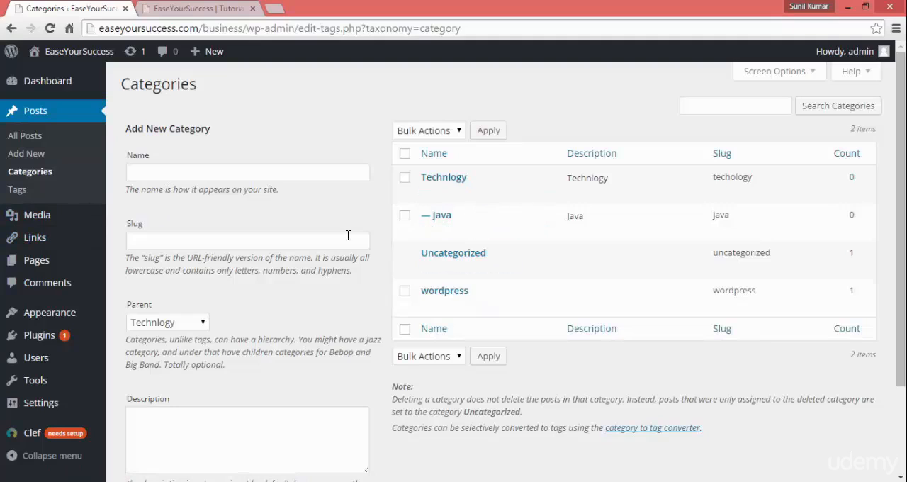
Step: Start a new post titled Java Tutorials
{"action": "left_click", "coordinate": [45, 155]}
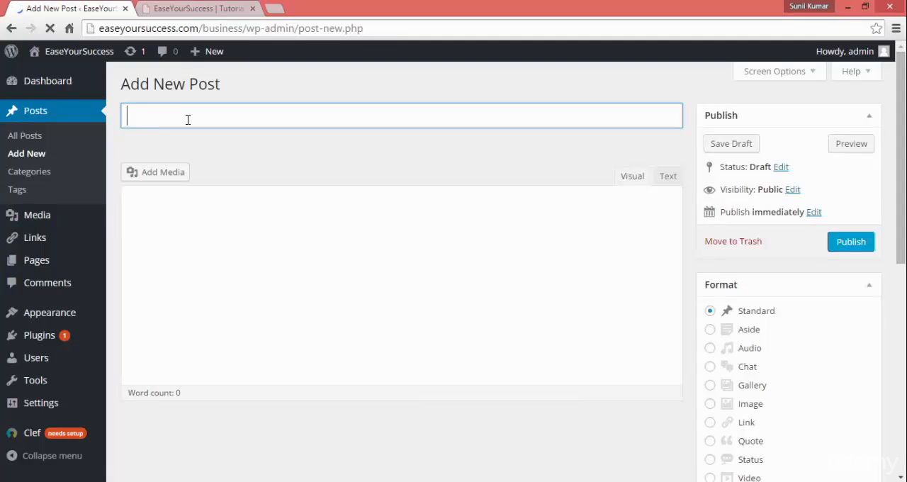
{"action": "type", "text": "Java Tutorials"}
{"action": "key", "text": "Tab"}
Step: Write "This is the basic Java Tutorials." as the post's body text
{"action": "type", "text": "Thsi"}
{"action": "key", "text": "BackSpace"}
{"action": "key", "text": "BackSpace"}
{"action": "type", "text": "is "}
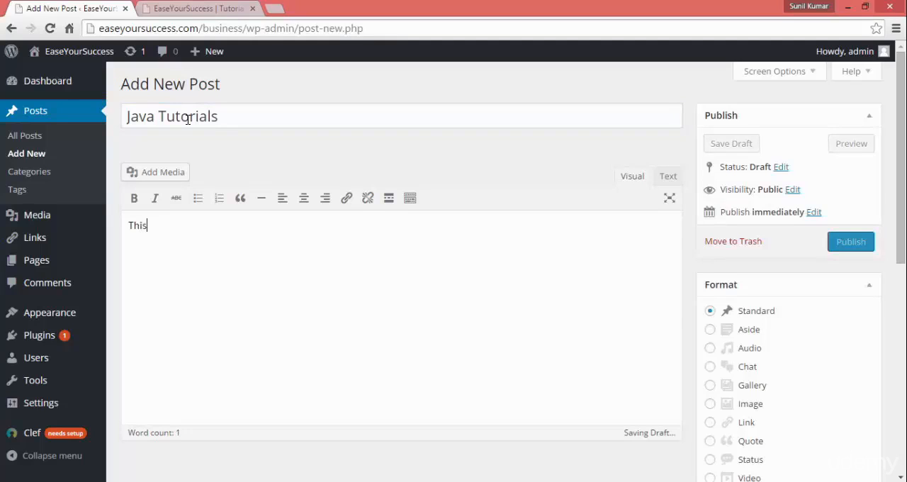
{"action": "type", "text": "is the ba"}
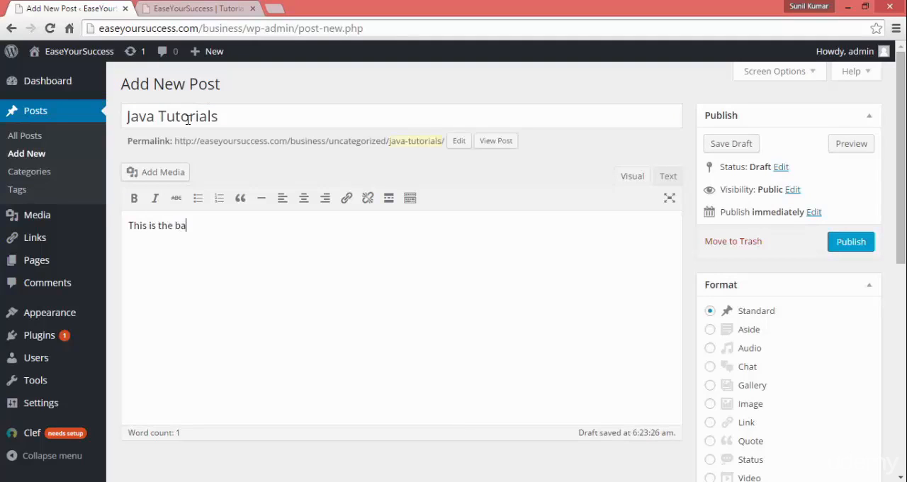
{"action": "type", "text": "sic Java Tutorials"}
{"action": "key", "text": "BackSpace"}
{"action": "type", "text": "."}
Step: Copy the body sentence and repeat it to fill three paragraphs with five, four and five copies
{"action": "key", "text": "ctrl+a"}
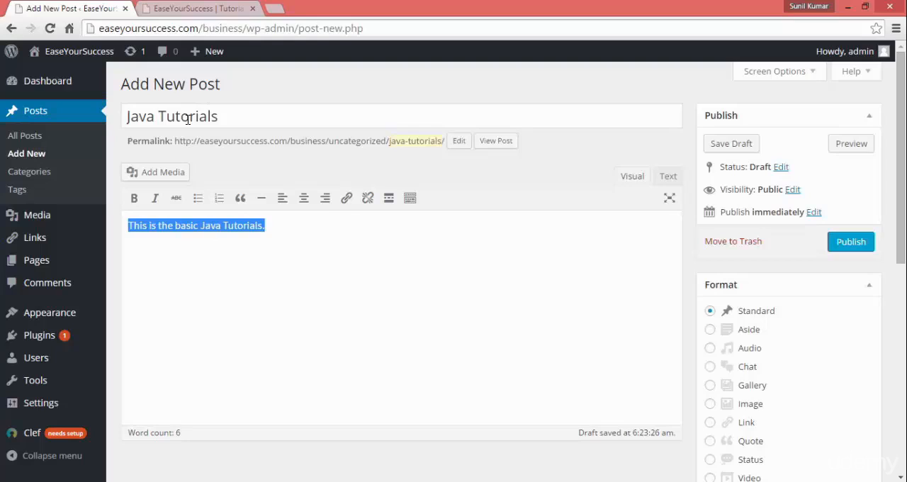
{"action": "key", "text": "ctrl+c"}
{"action": "key", "text": "ctrl+v"}
{"action": "key", "text": "ctrl+v"}
{"action": "key", "text": "ctrl+v"}
{"action": "key", "text": "ctrl+v"}
{"action": "key", "text": "ctrl+v"}
{"action": "key", "text": "Return"}
{"action": "key", "text": "ctrl+v"}
{"action": "key", "text": "ctrl+v"}
{"action": "key", "text": "ctrl+v"}
{"action": "key", "text": "ctrl+v"}
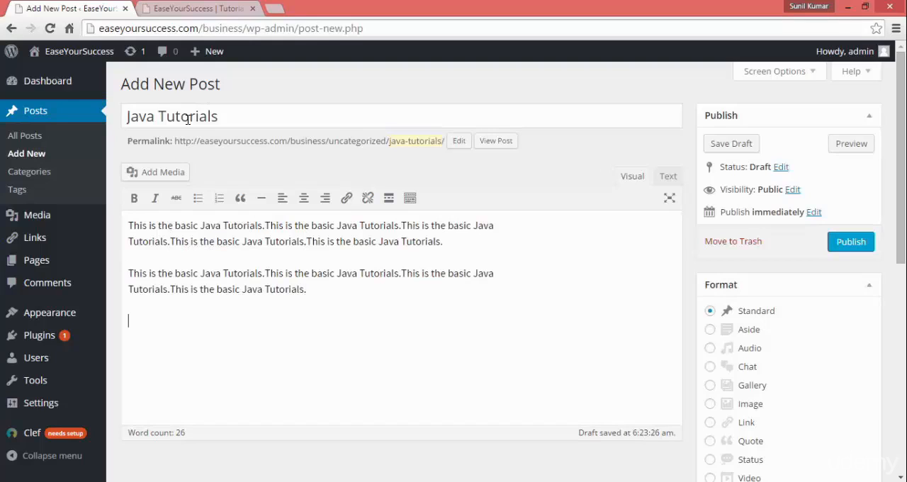
{"action": "key", "text": "ctrl+v"}
{"action": "key", "text": "ctrl+v"}
{"action": "key", "text": "ctrl+v"}
{"action": "key", "text": "ctrl+v"}
{"action": "key", "text": "ctrl+v"}
{"action": "key", "text": "ctrl+v"}
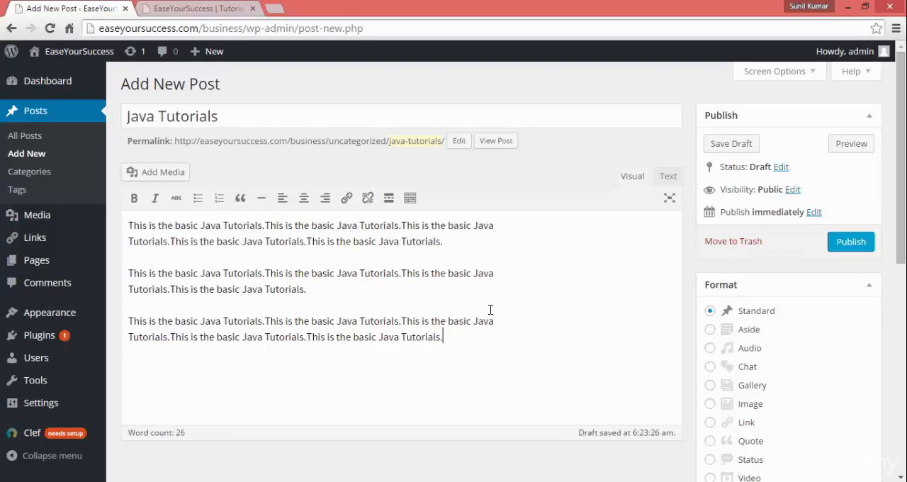
Step: Make the first word "Java" bold and italic, and format the first paragraph as a blockquote
{"action": "double_click", "coordinate": [207, 226]}
{"action": "left_click", "coordinate": [133, 197]}
{"action": "left_click", "coordinate": [155, 200]}
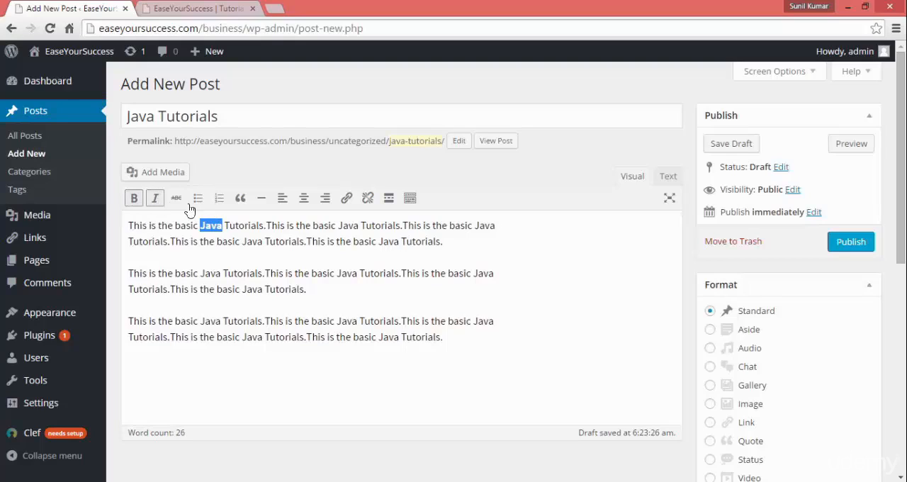
{"action": "left_click", "coordinate": [241, 202]}
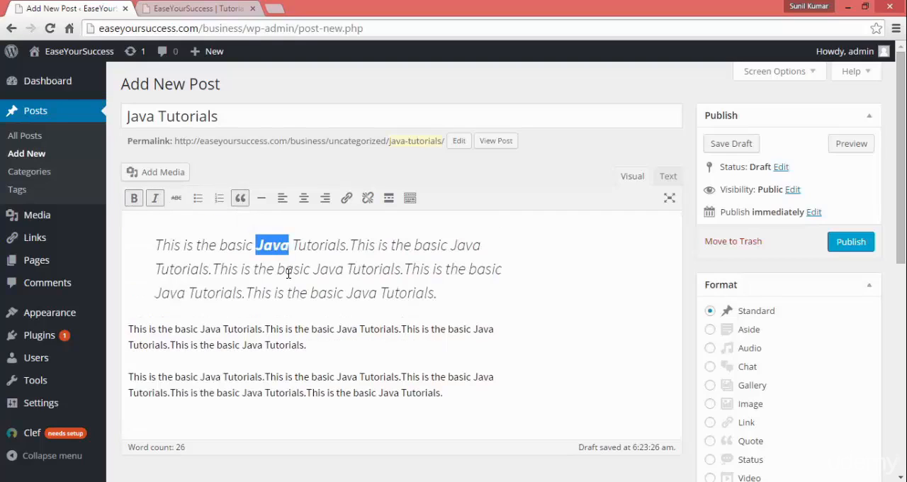
{"action": "left_click", "coordinate": [513, 318]}
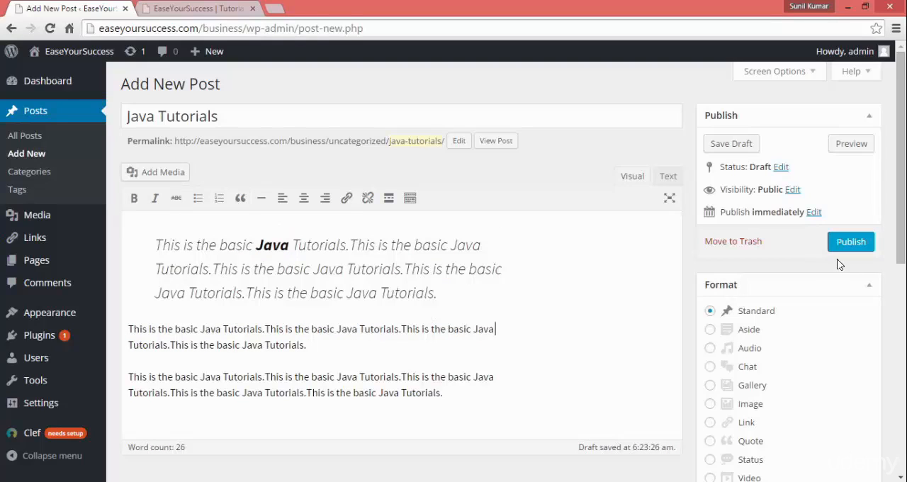
Step: Assign the post to the Technlogy category and its Java subcategory
{"action": "left_click", "coordinate": [900, 303]}
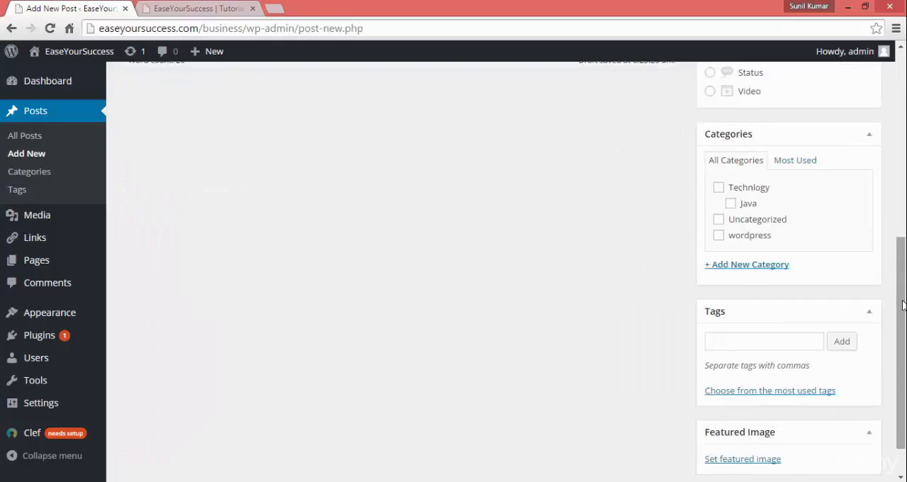
{"action": "left_click", "coordinate": [719, 188]}
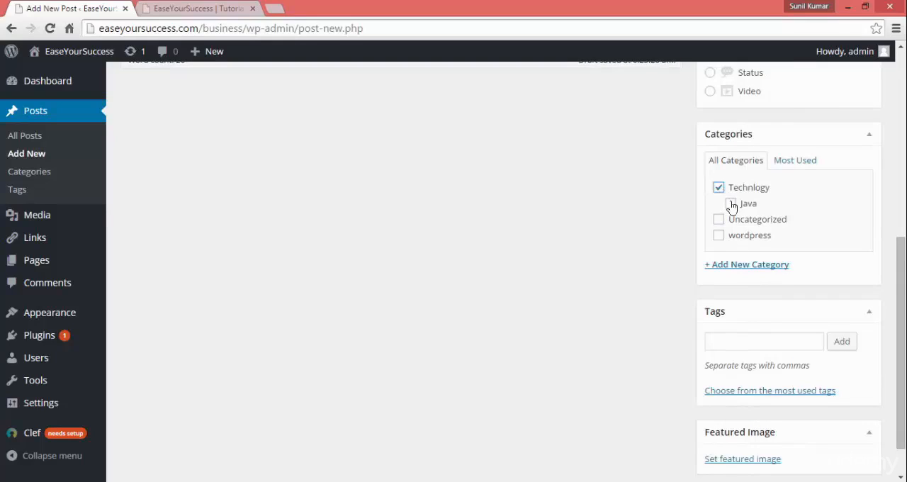
{"action": "left_click", "coordinate": [731, 204]}
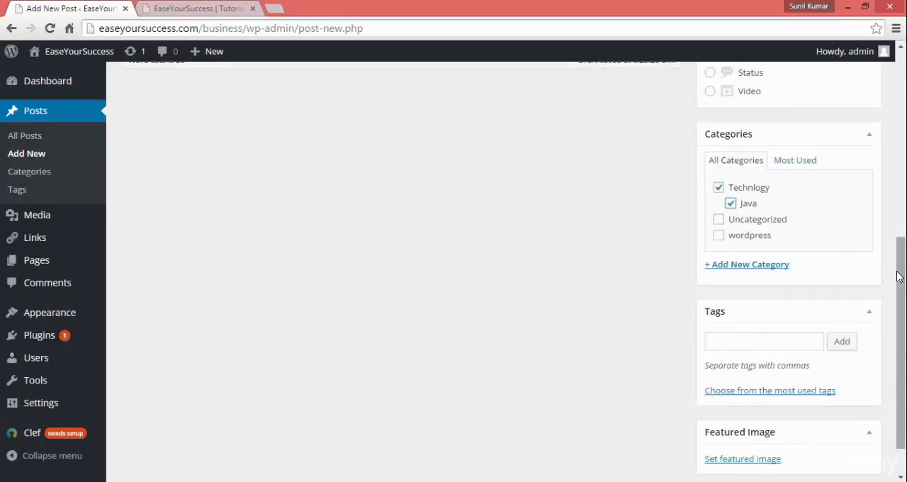
Step: Clear the parent Technlogy category so the post is assigned only to the Java subcategory, and publish the post
{"action": "left_click", "coordinate": [719, 188]}
{"action": "left_click", "coordinate": [731, 204]}
{"action": "left_click", "coordinate": [730, 204]}
{"action": "scroll", "coordinate": [902, 324], "scroll_direction": "up", "scroll_amount": 5}
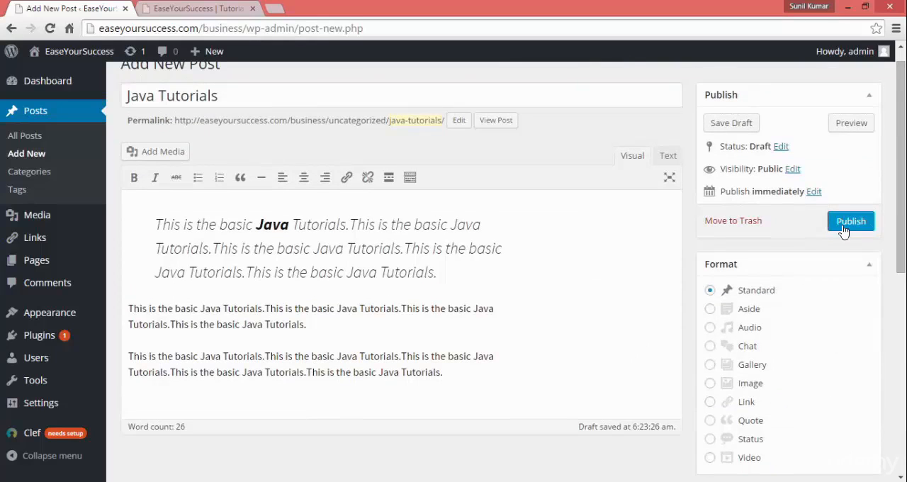
{"action": "left_click", "coordinate": [843, 228]}
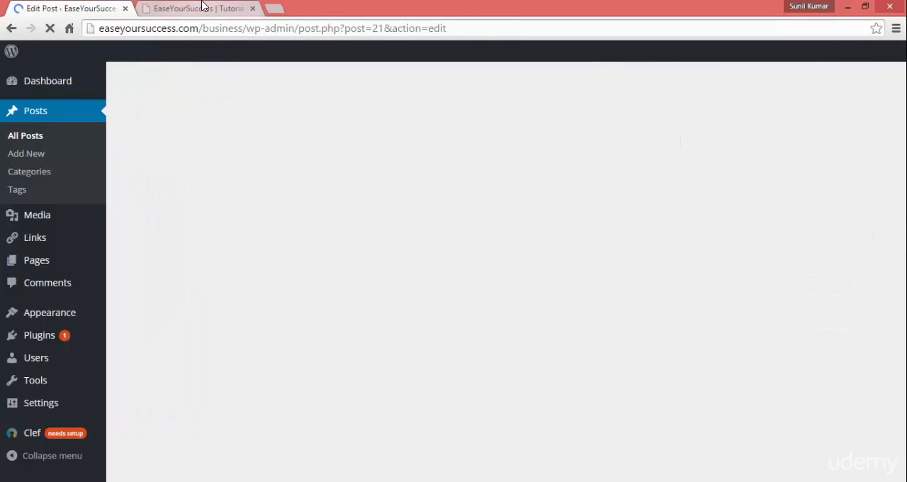
Step: Reload the live EaseYourSuccess home page and compare the category labels of the Java Tutorials and WordPress 2015 posts
{"action": "left_click", "coordinate": [202, 8]}
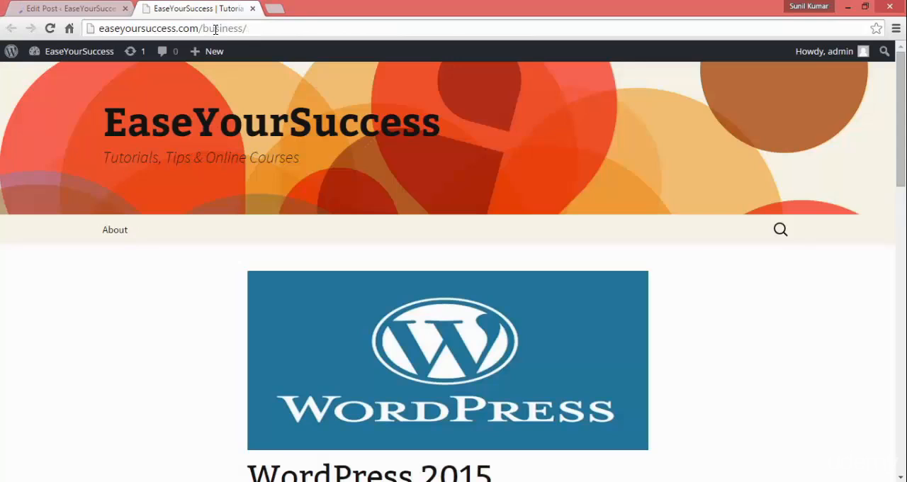
{"action": "left_click", "coordinate": [250, 30]}
{"action": "key", "text": "Return"}
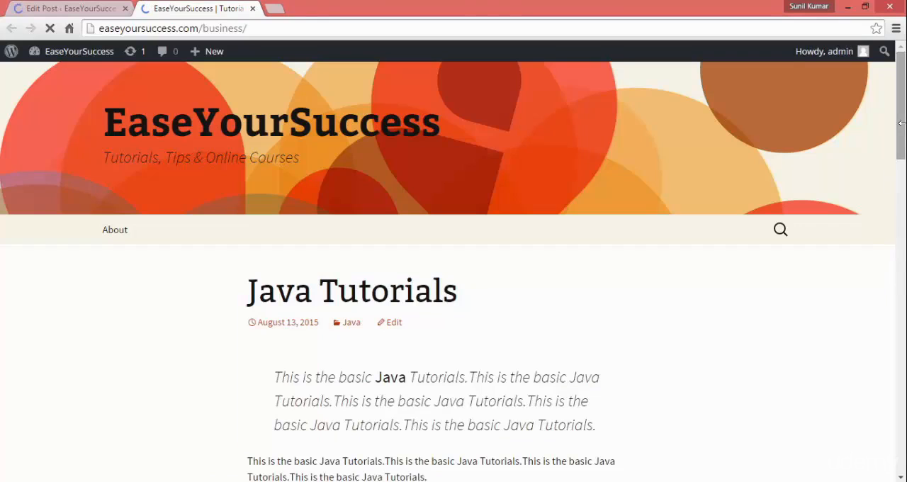
{"action": "left_click_drag", "start_coordinate": [903, 137], "coordinate": [902, 103]}
{"action": "scroll", "coordinate": [902, 104], "scroll_direction": "down", "scroll_amount": 2}
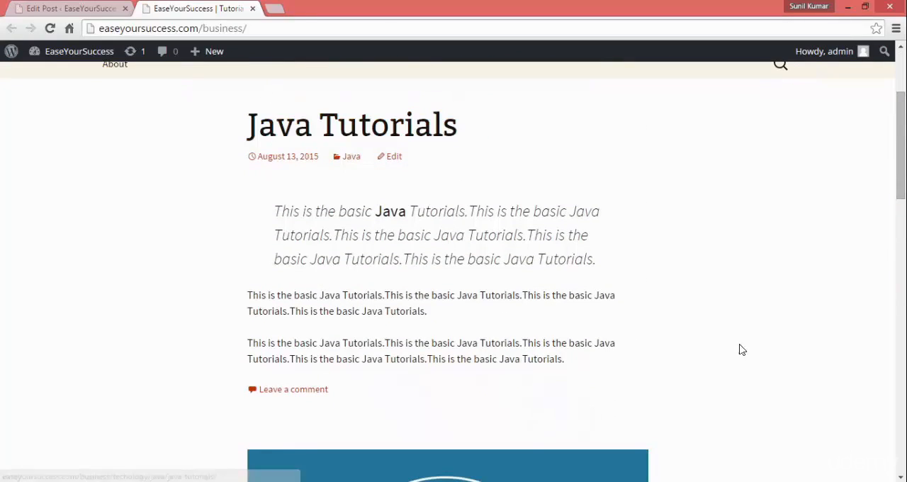
{"action": "left_click_drag", "start_coordinate": [903, 182], "coordinate": [905, 303]}
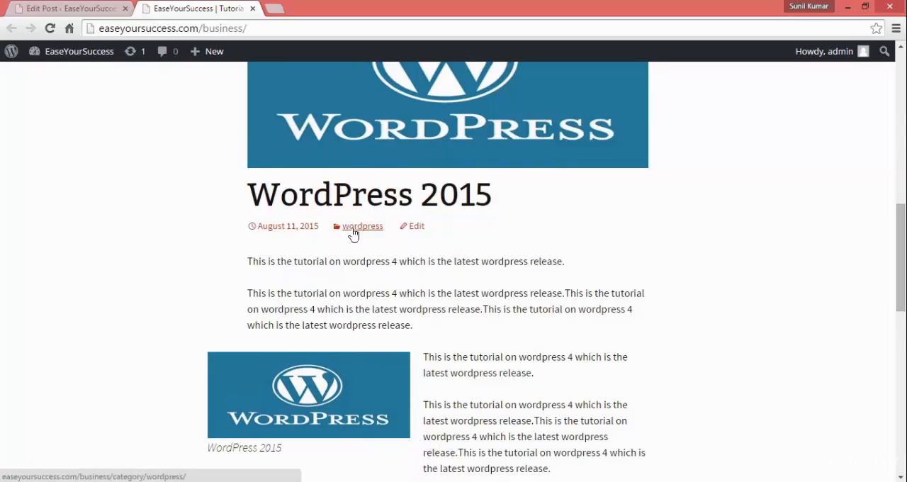
{"action": "left_click_drag", "start_coordinate": [903, 266], "coordinate": [905, 136]}
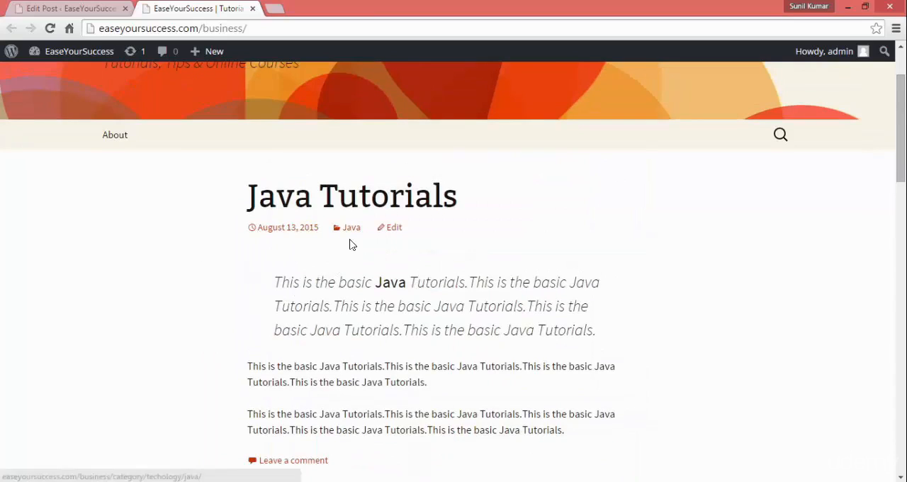
Step: Examine the blockquote paragraph of the published Java Tutorials post on the live site, and return to the post editor
{"action": "left_click_drag", "start_coordinate": [279, 281], "coordinate": [601, 322]}
{"action": "left_click", "coordinate": [368, 324]}
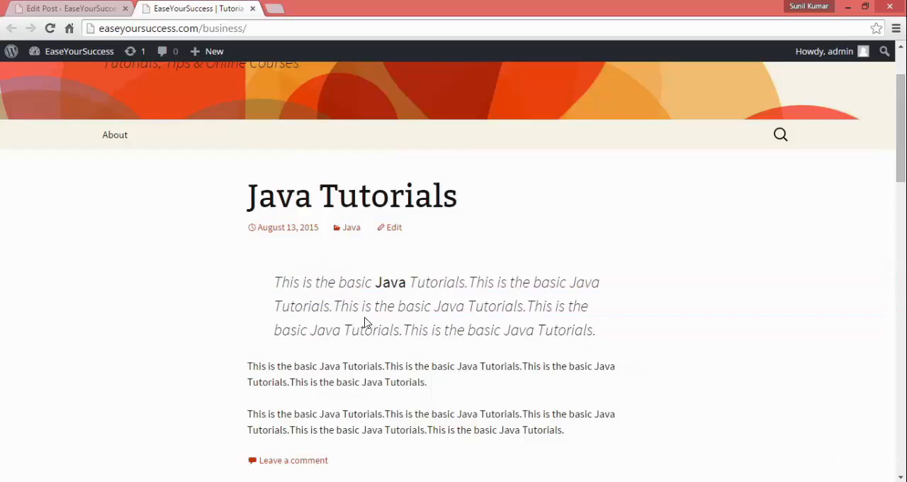
{"action": "left_click_drag", "start_coordinate": [264, 276], "coordinate": [614, 335]}
{"action": "left_click", "coordinate": [584, 304]}
{"action": "left_click_drag", "start_coordinate": [894, 173], "coordinate": [901, 138]}
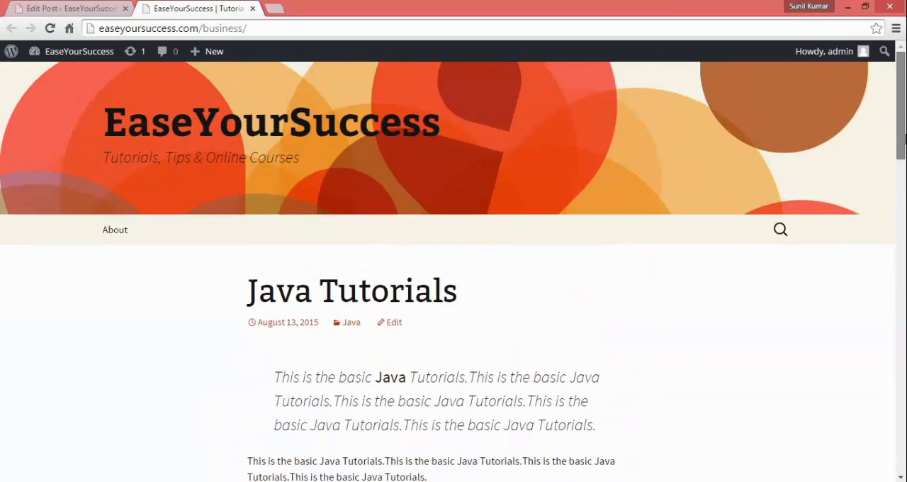
{"action": "left_click", "coordinate": [64, 8]}
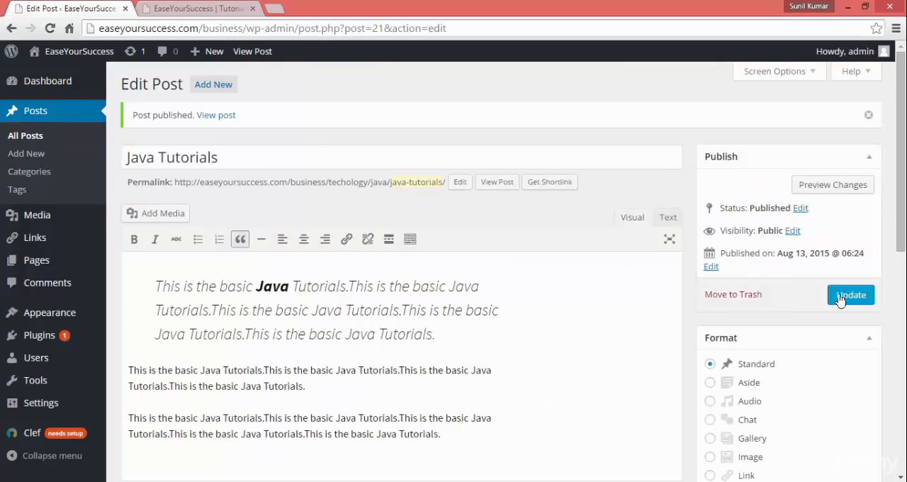